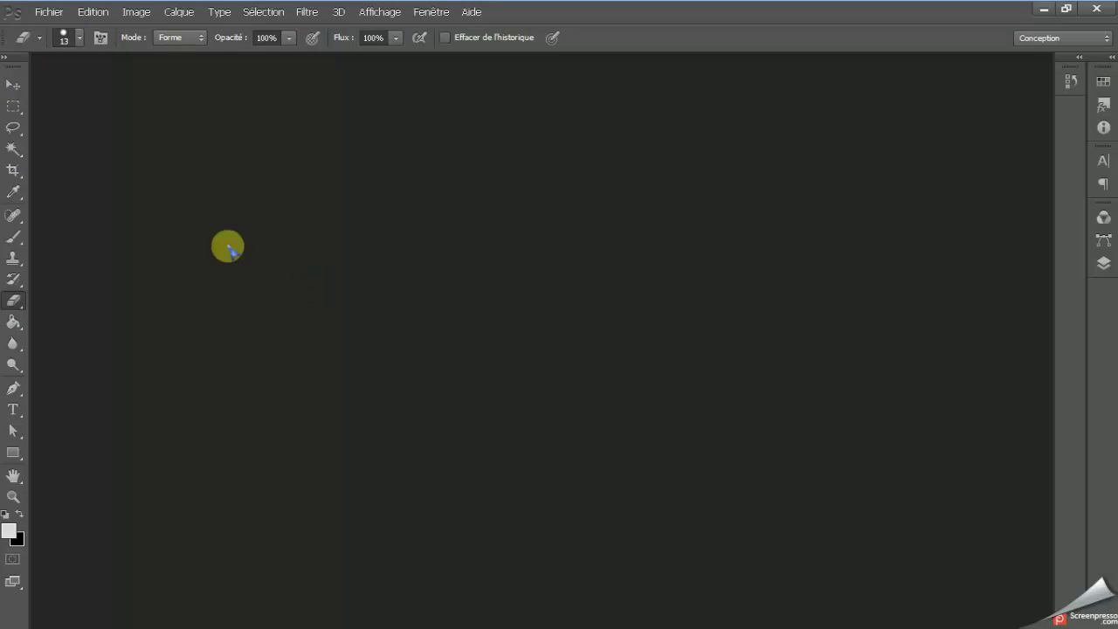
- Create Sans titre-1 at 500 × 500 px, 96 ppi, RVB colour, with a Blanc background
left_click(48, 12)
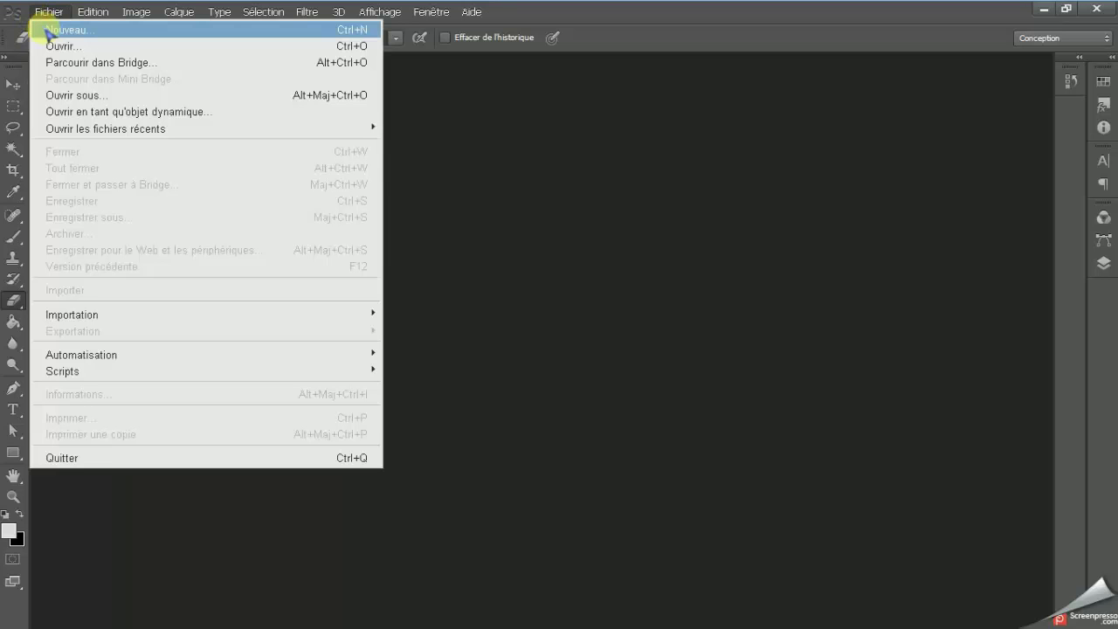
left_click(68, 34)
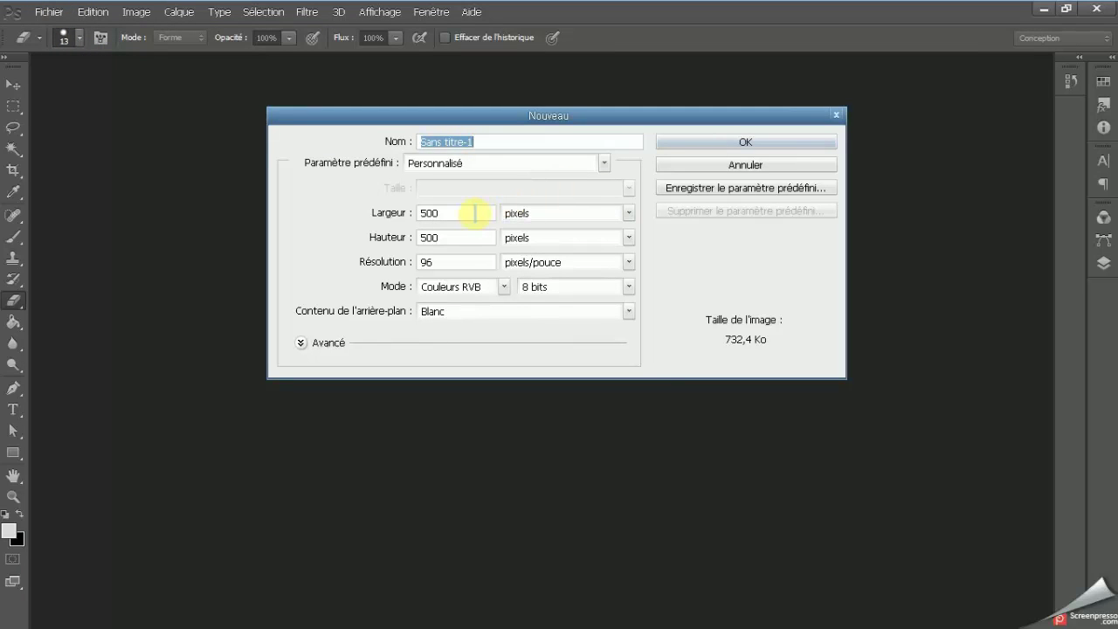
left_click(428, 212)
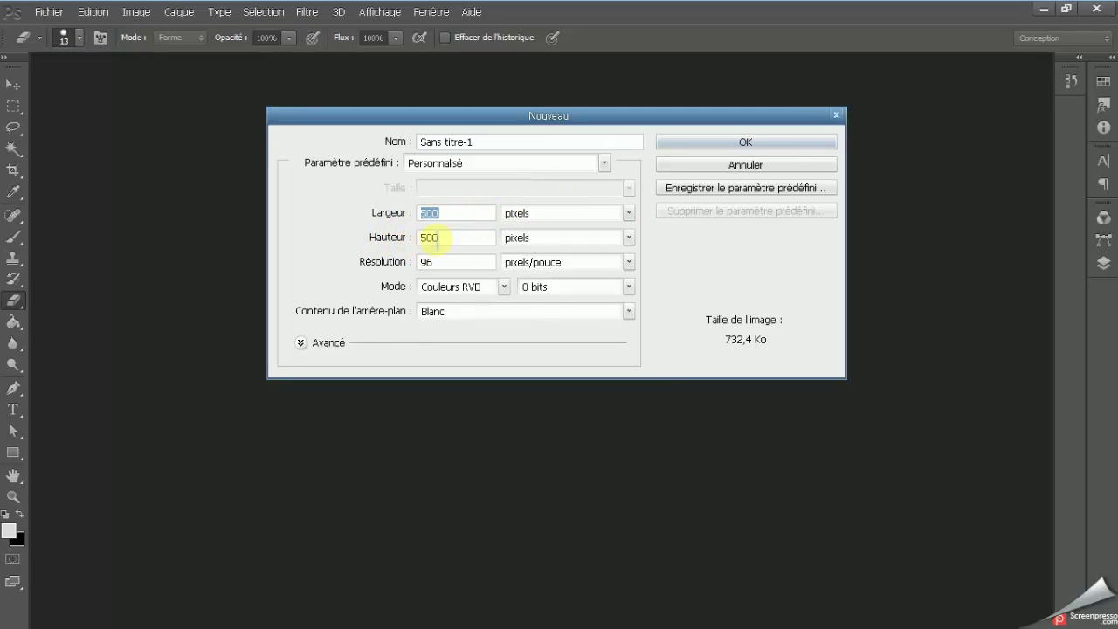
left_click(434, 238)
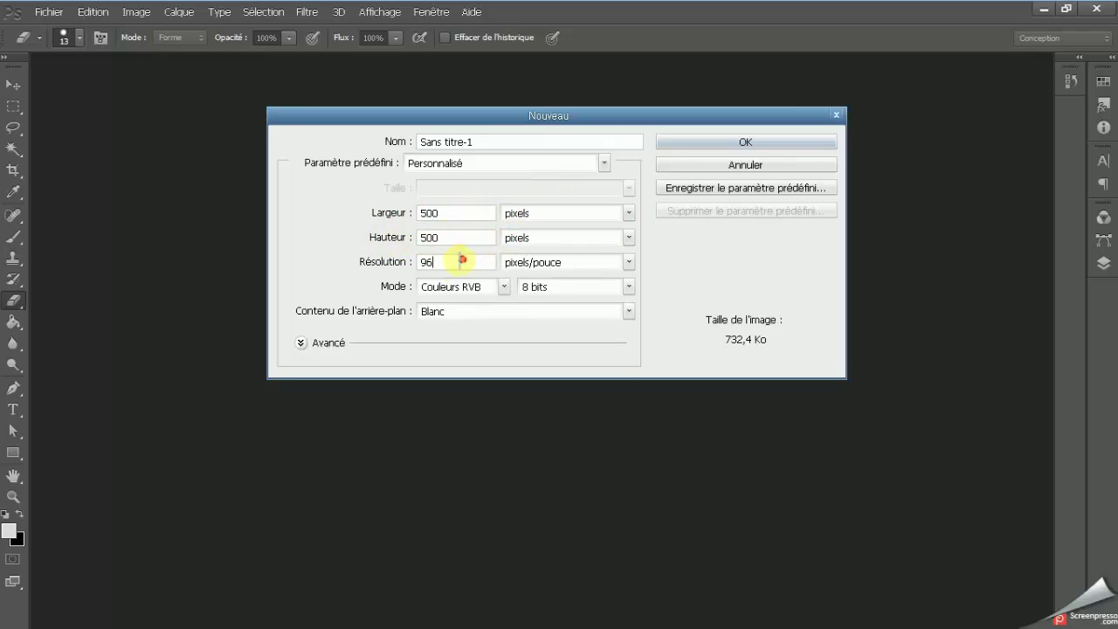
left_click_drag(461, 259, 399, 280)
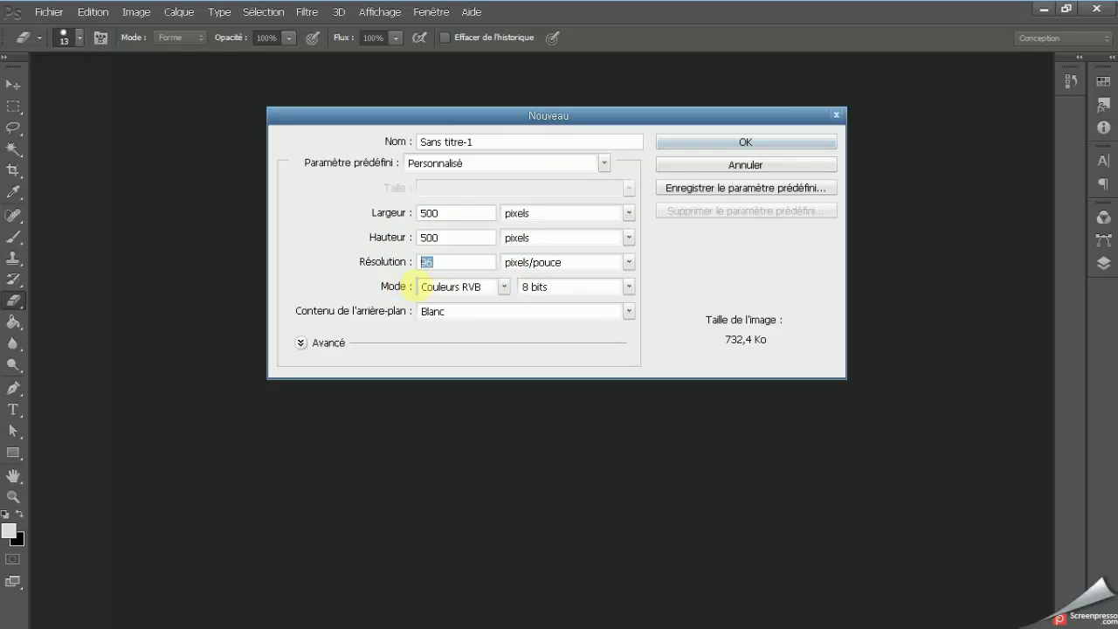
left_click(476, 288)
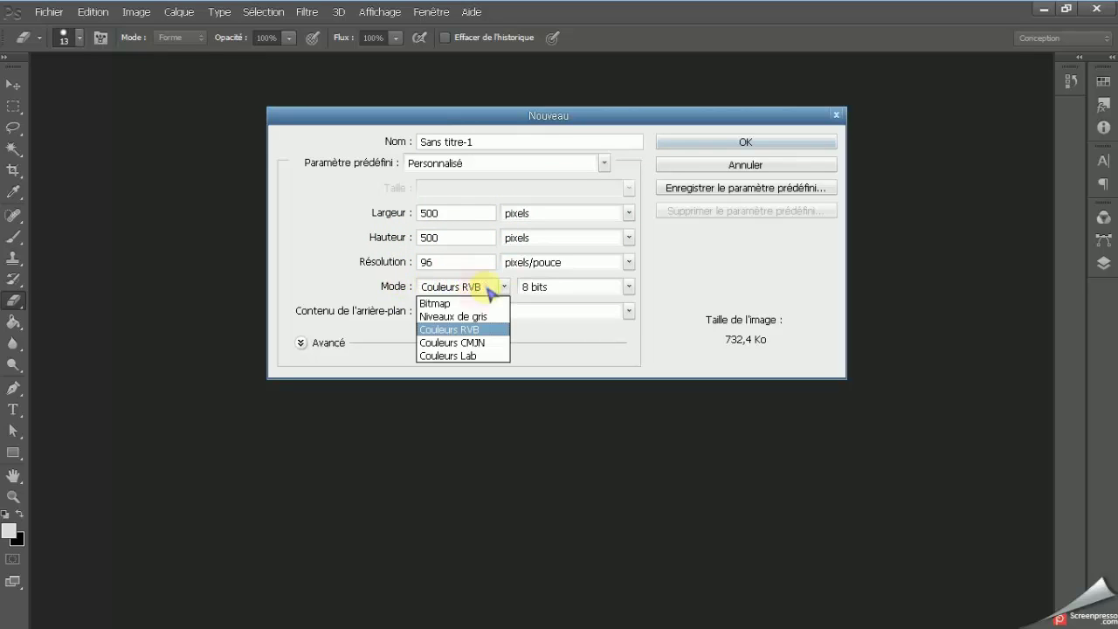
left_click(487, 335)
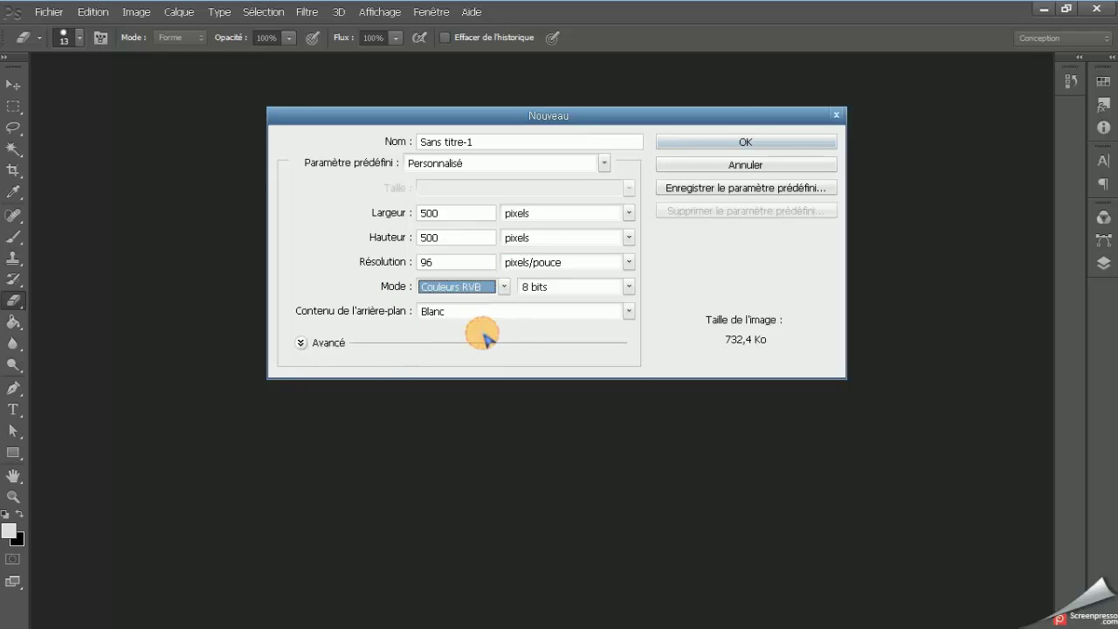
left_click(460, 312)
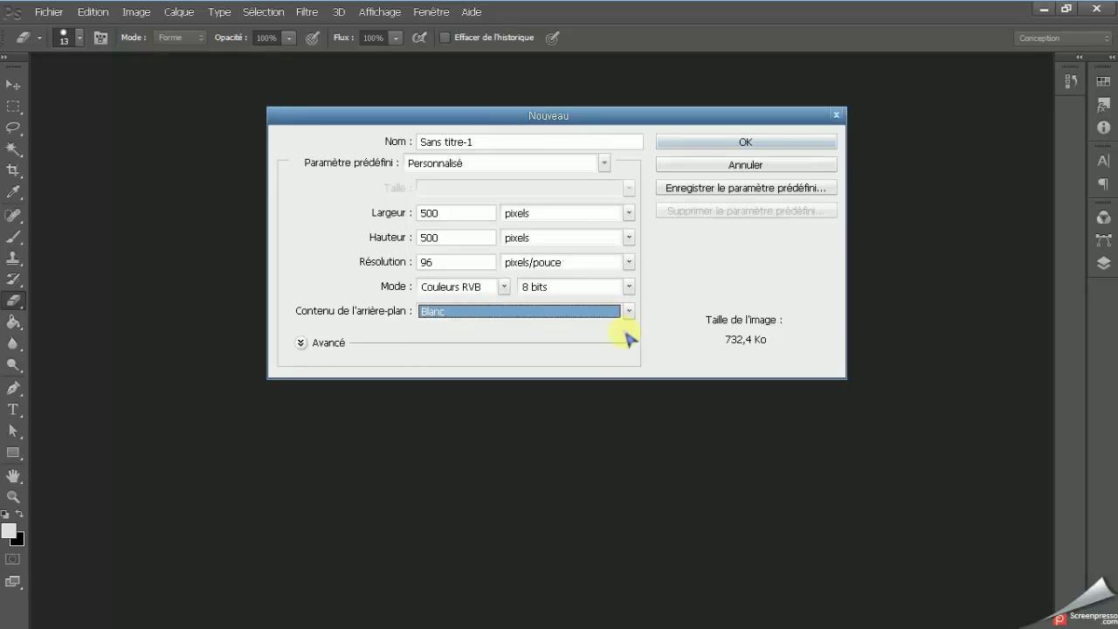
left_click(574, 354)
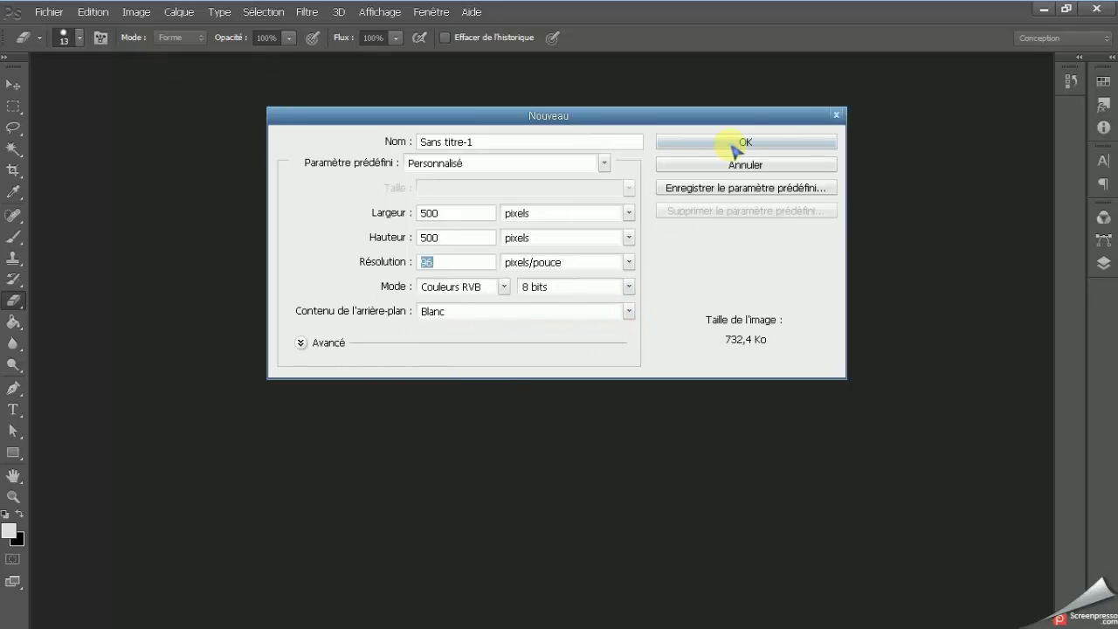
left_click(735, 143)
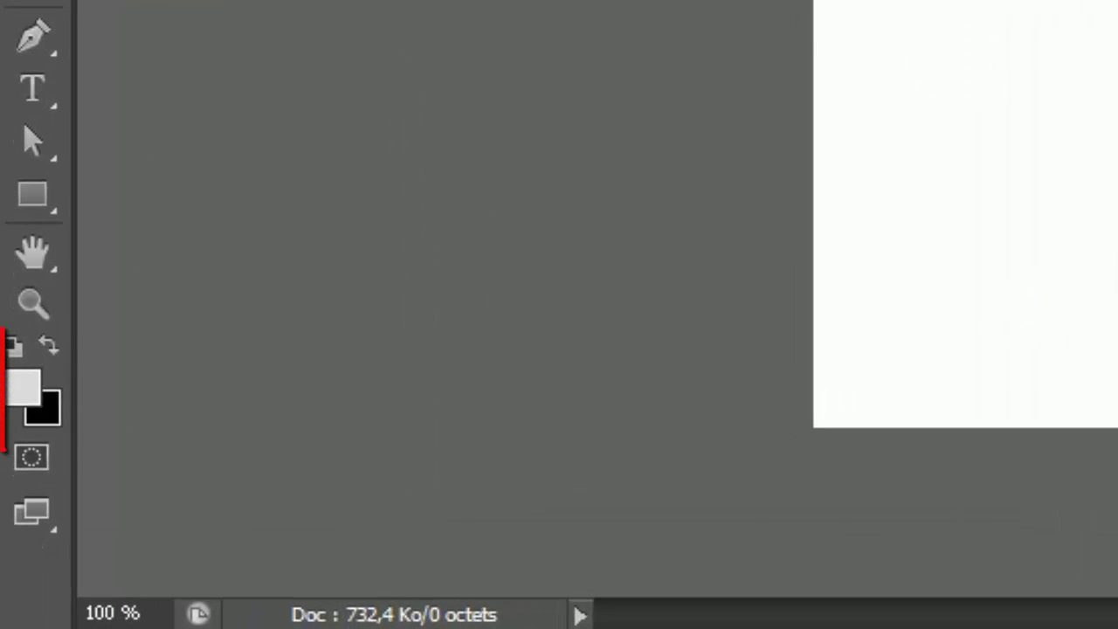
- Set the foreground colour to light grey #dcdcdc in the colour picker
left_click(20, 391)
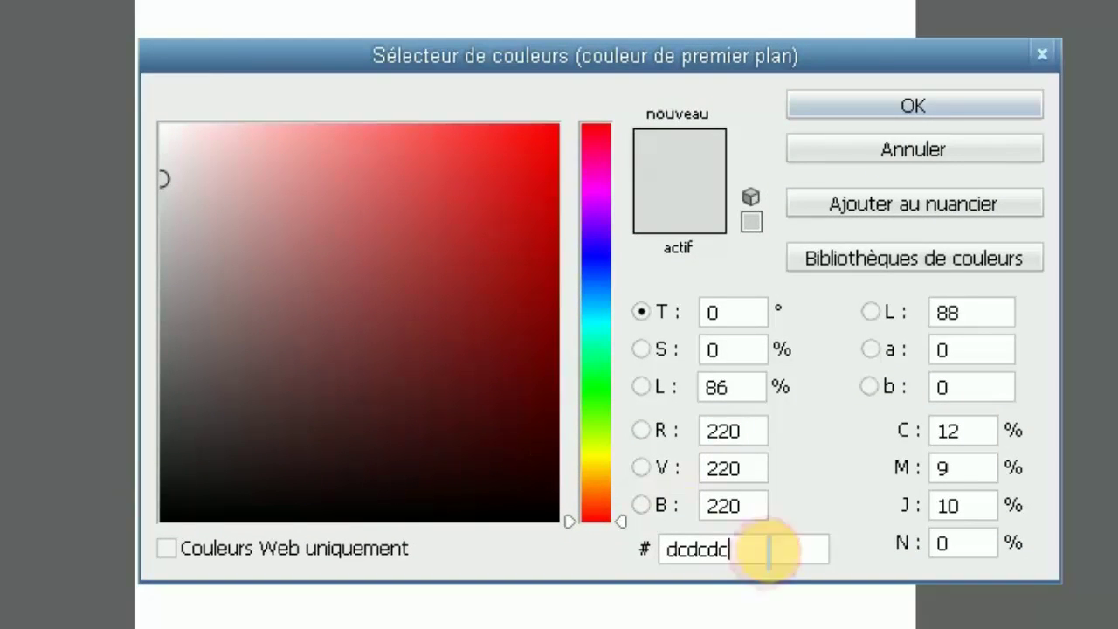
left_click_drag(774, 548, 638, 549)
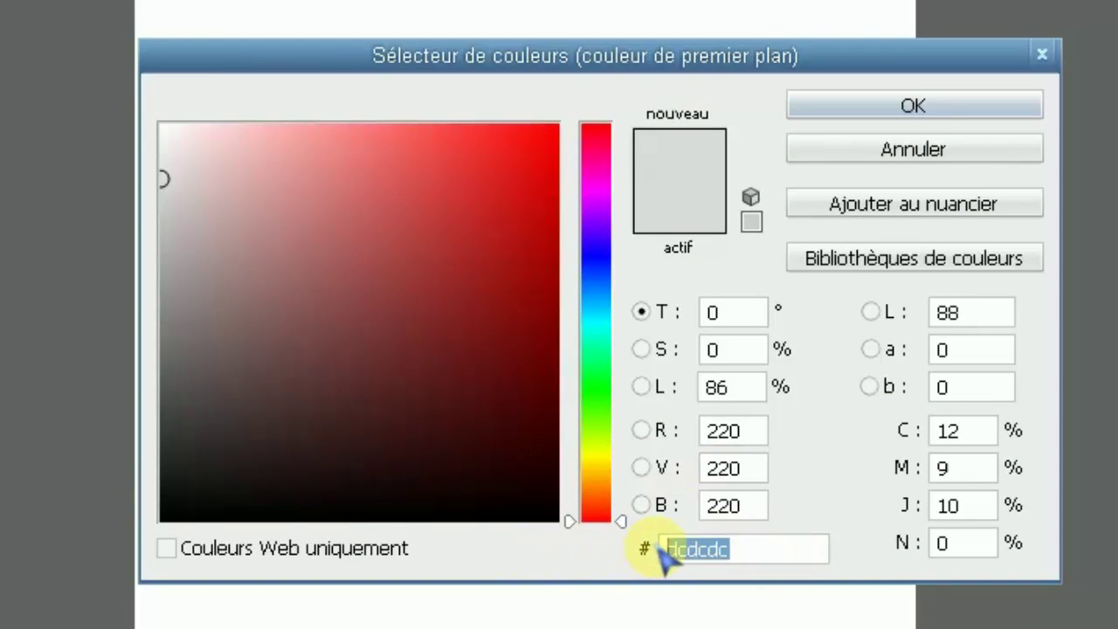
type("d")
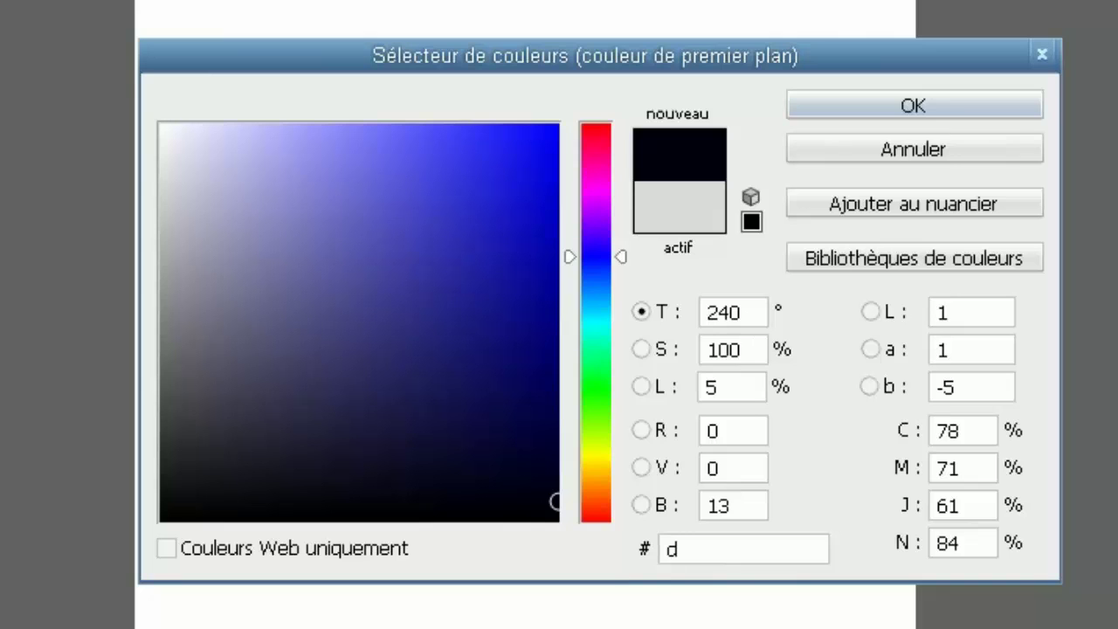
type("cdcd")
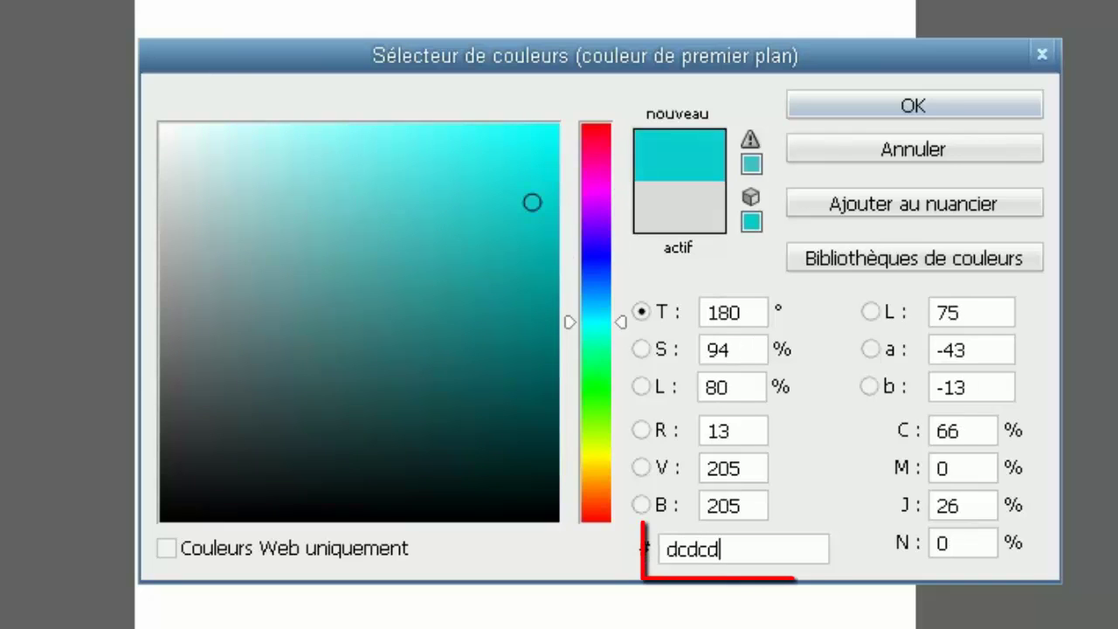
type("c")
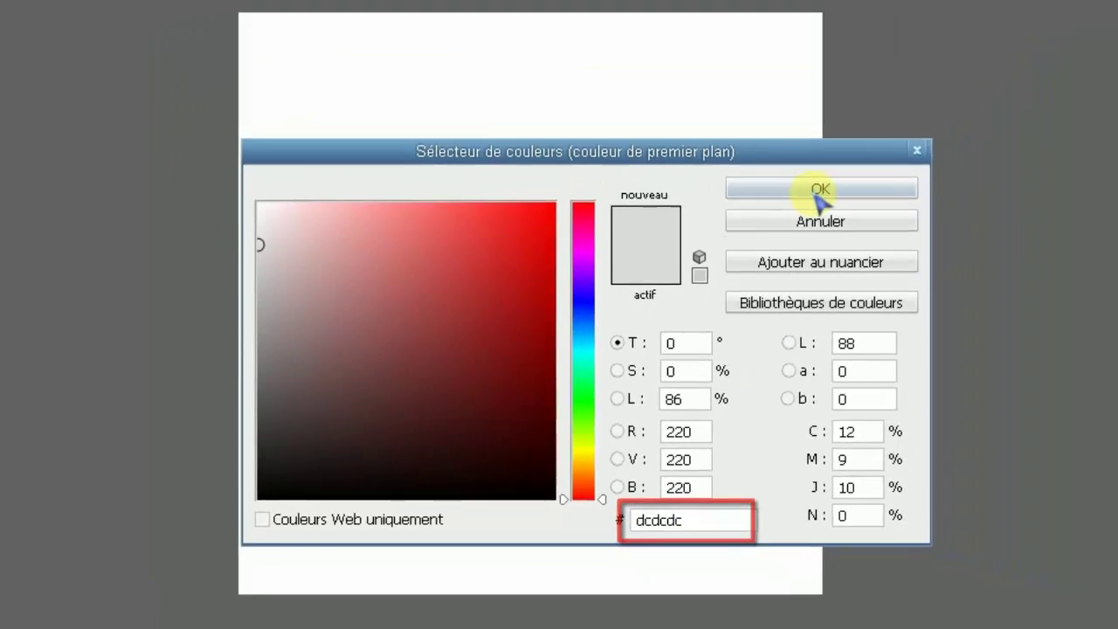
left_click(913, 106)
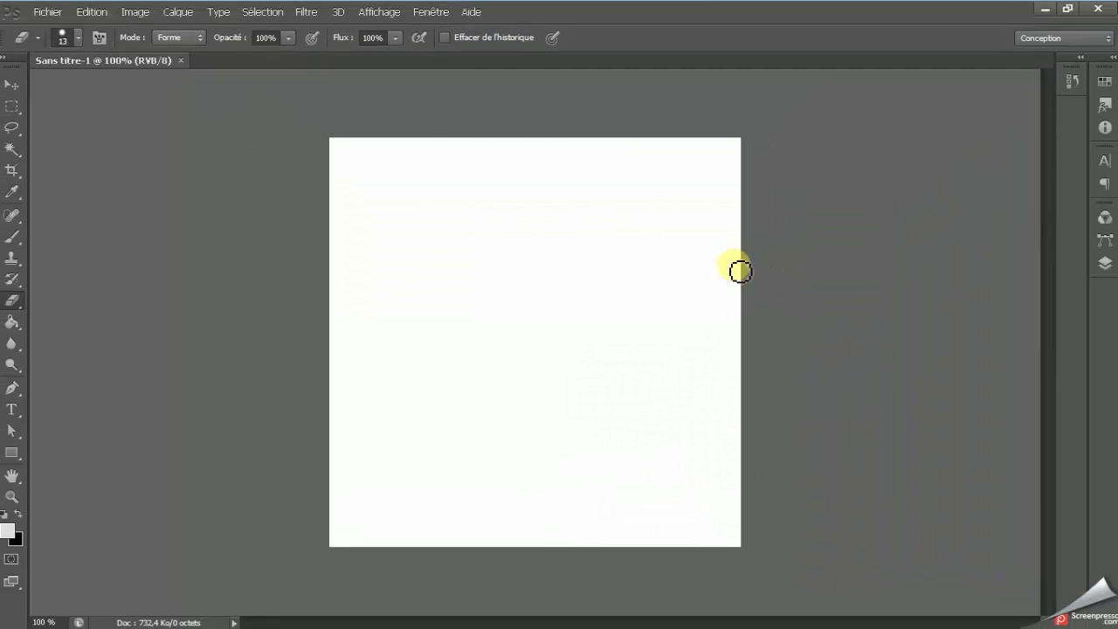
- Render Nuages clouds over the canvas, then swirl them with a Rotation-mode Flou radial
left_click(304, 13)
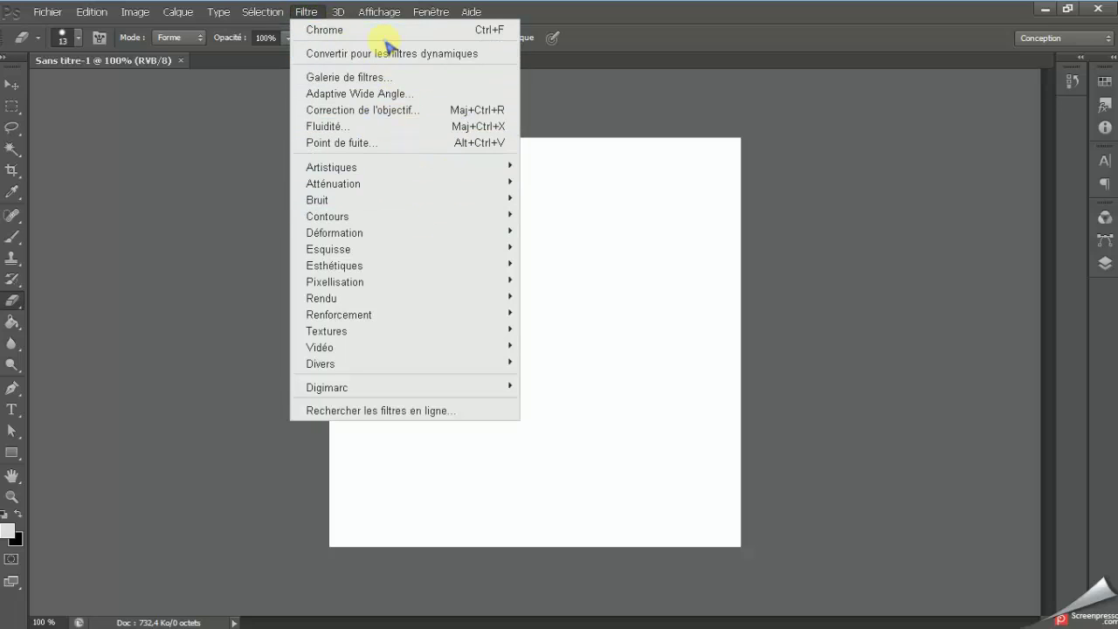
mouse_move(384, 298)
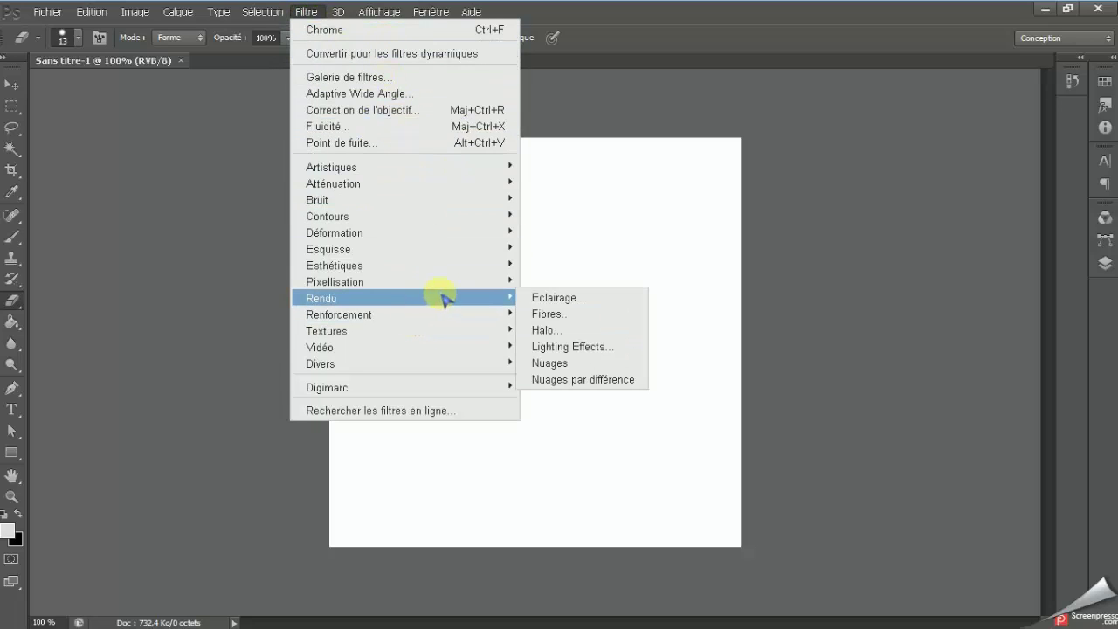
left_click(584, 364)
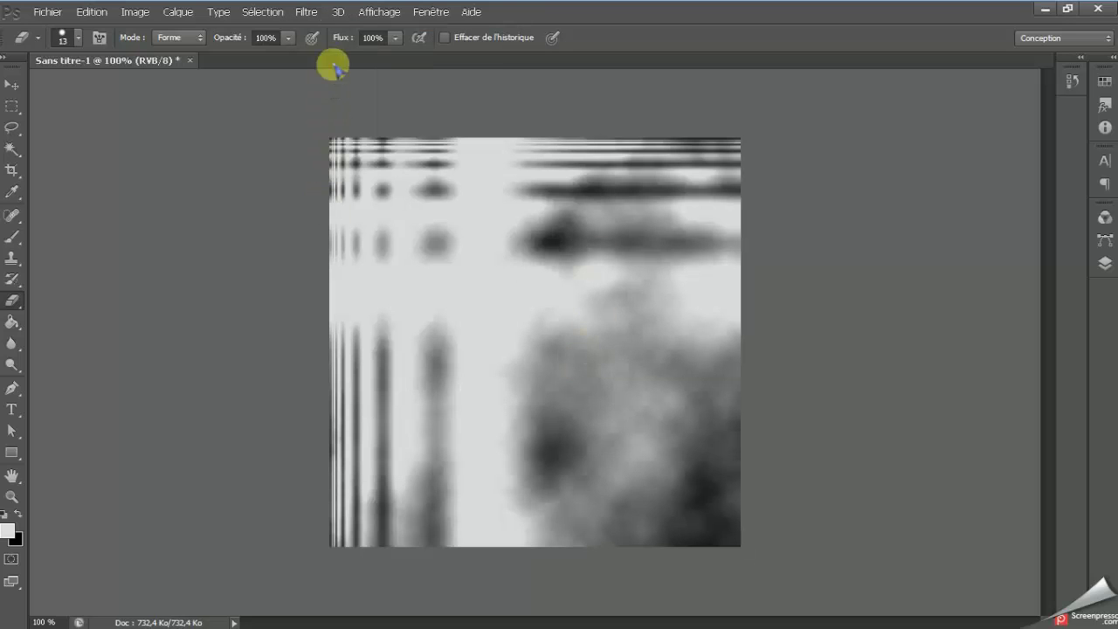
left_click(308, 12)
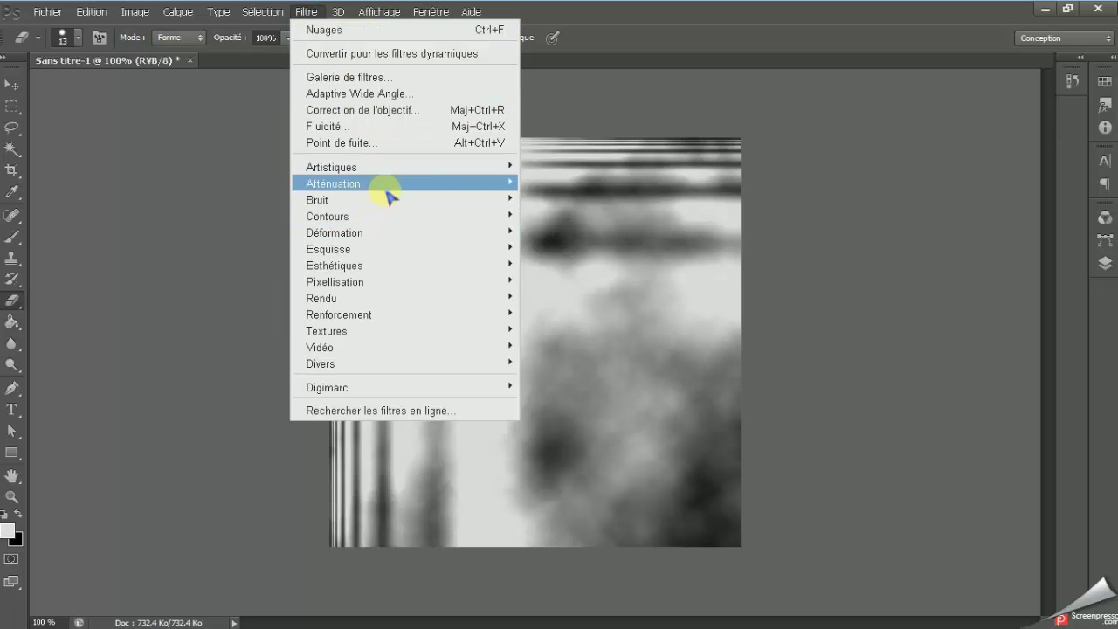
mouse_move(333, 183)
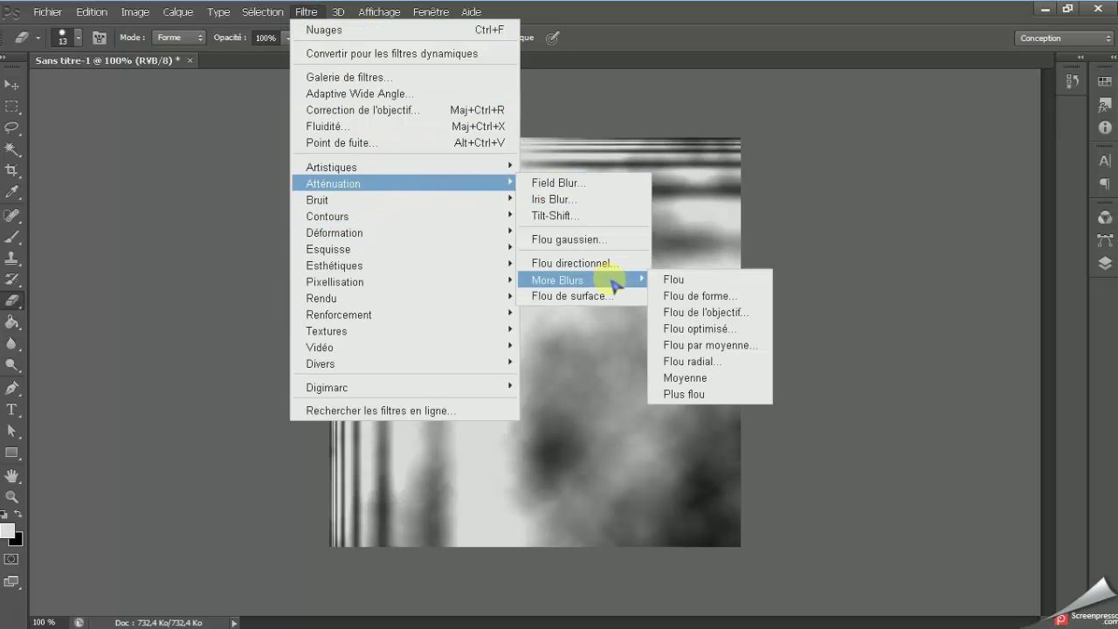
mouse_move(582, 279)
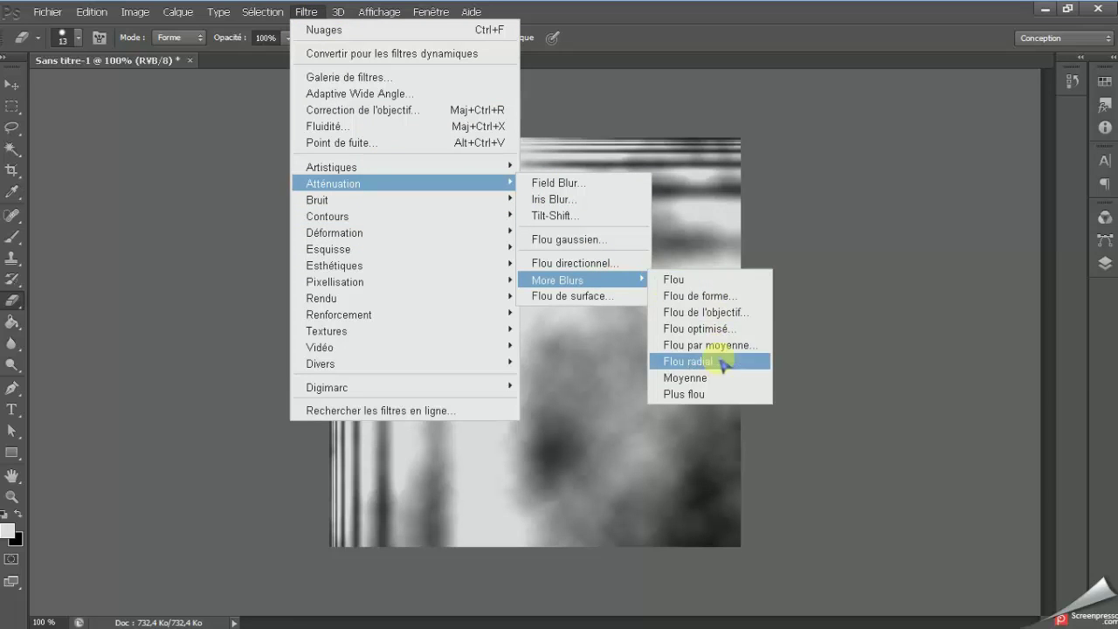
left_click(738, 367)
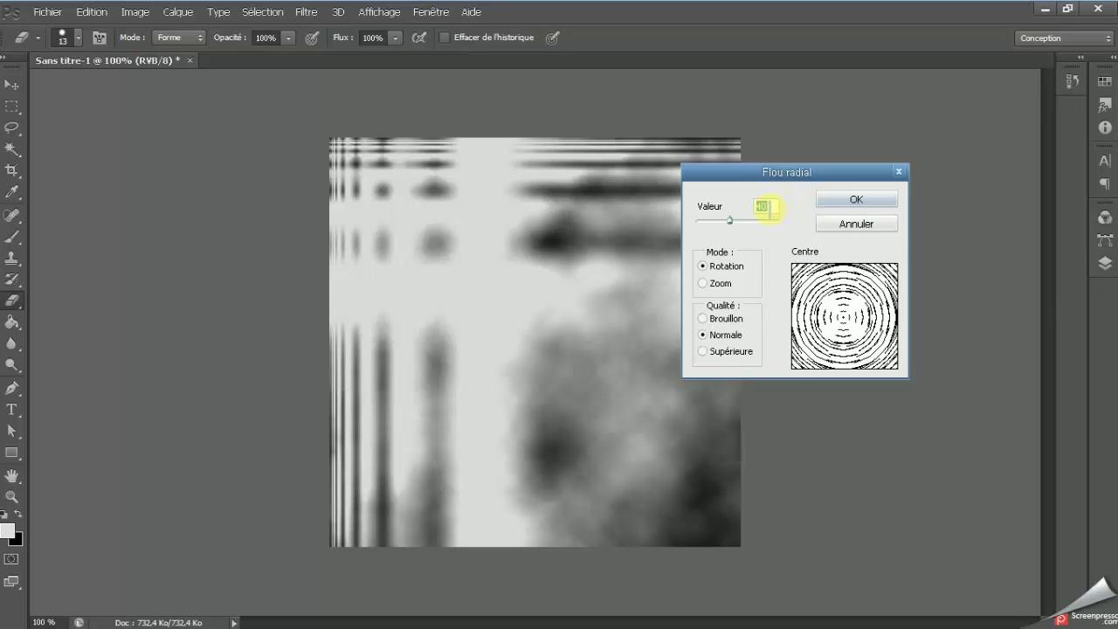
left_click(865, 201)
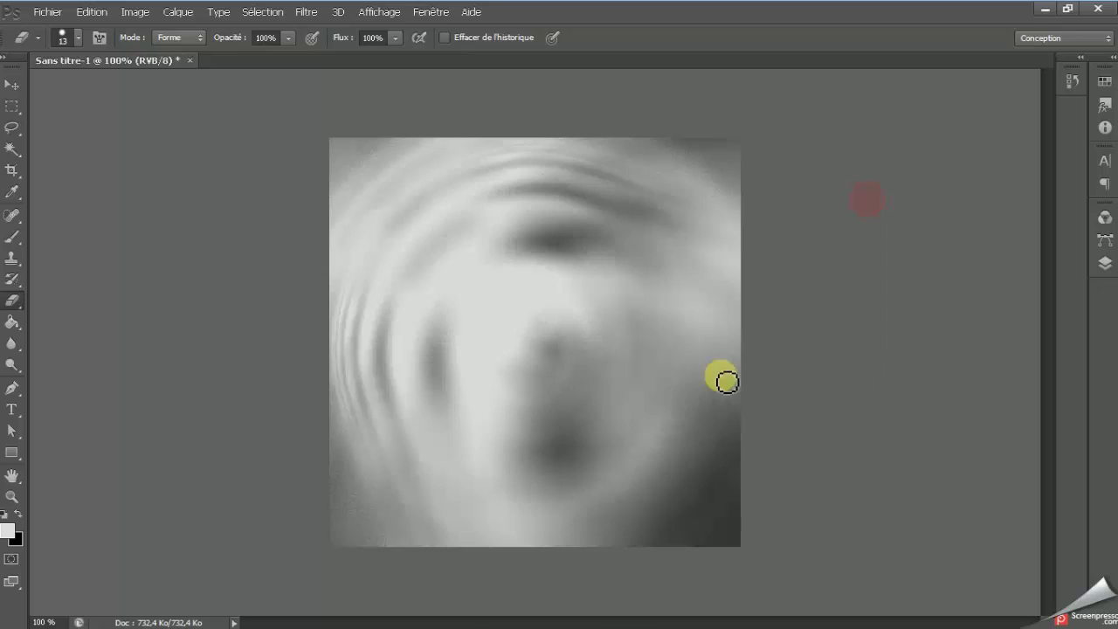
left_click(306, 11)
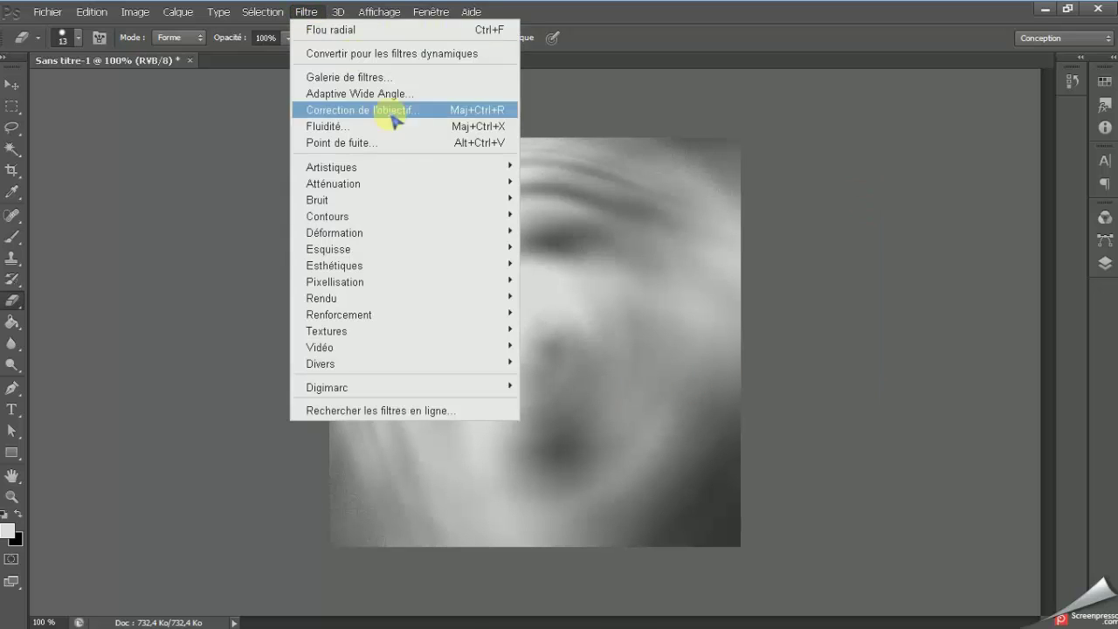
mouse_move(403, 249)
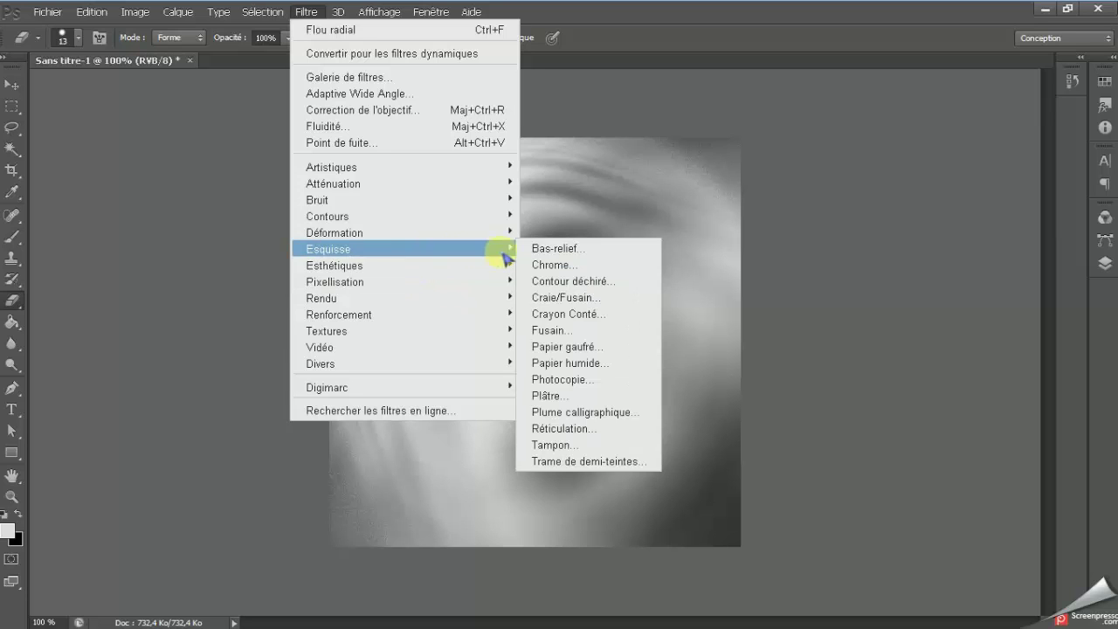
- Apply the Bas-relief sketch filter with Détail 13, Lissage 10 and Lumière Bas
left_click(614, 256)
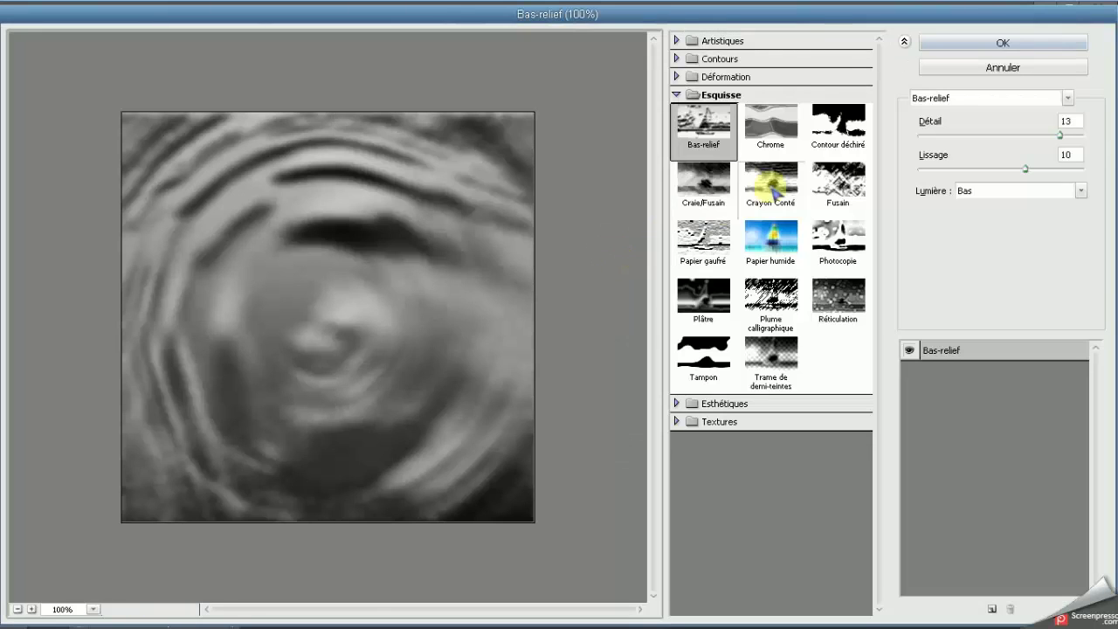
left_click(1066, 99)
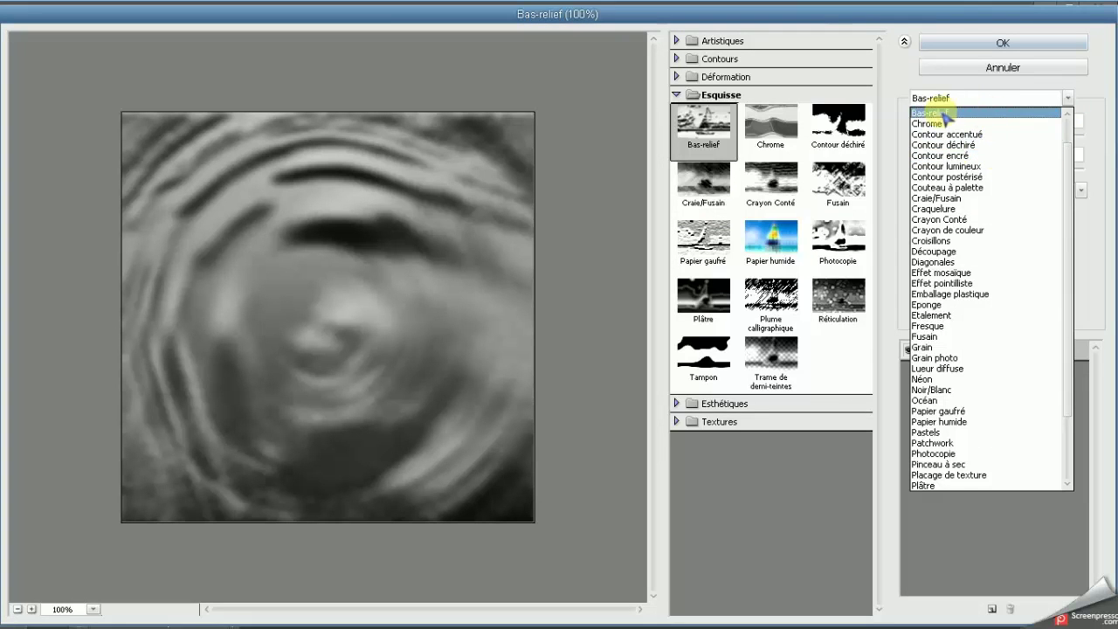
left_click(987, 113)
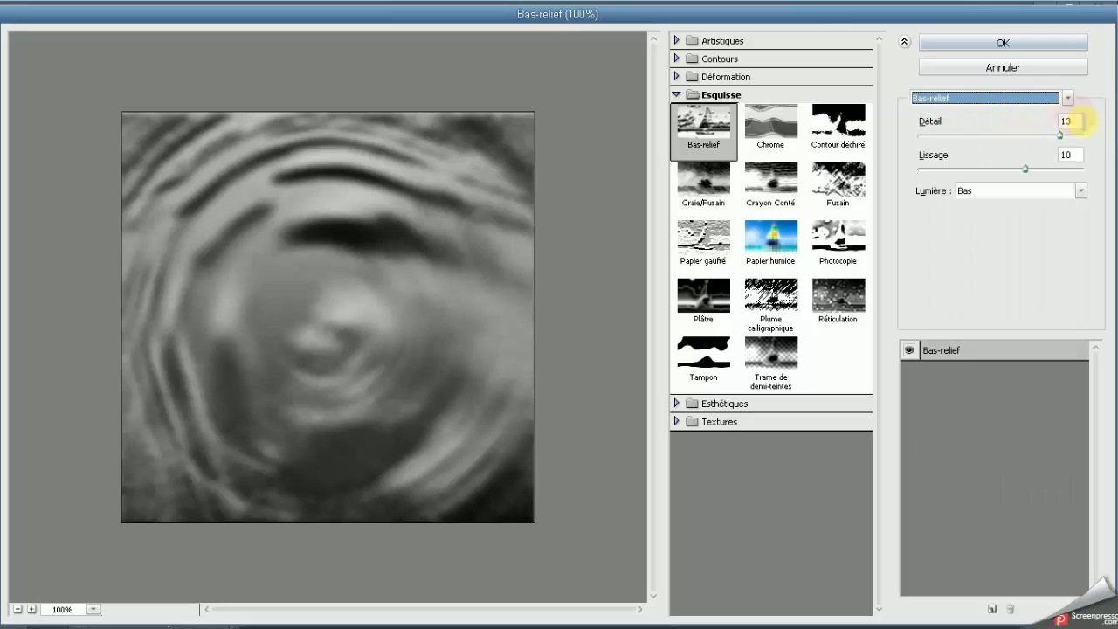
left_click(1072, 155)
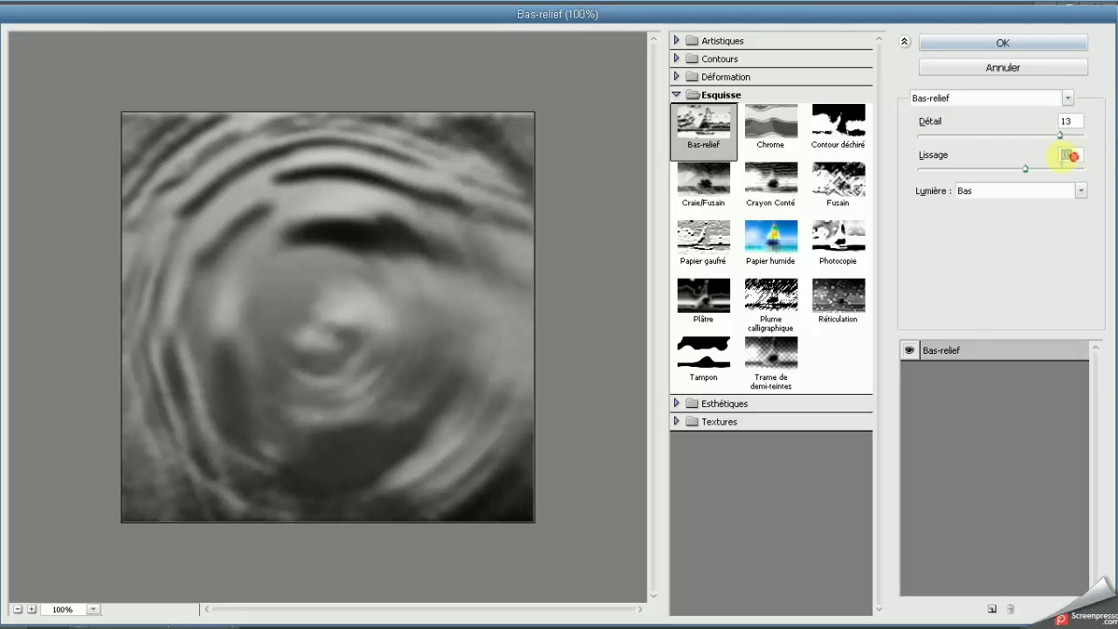
left_click(1076, 121)
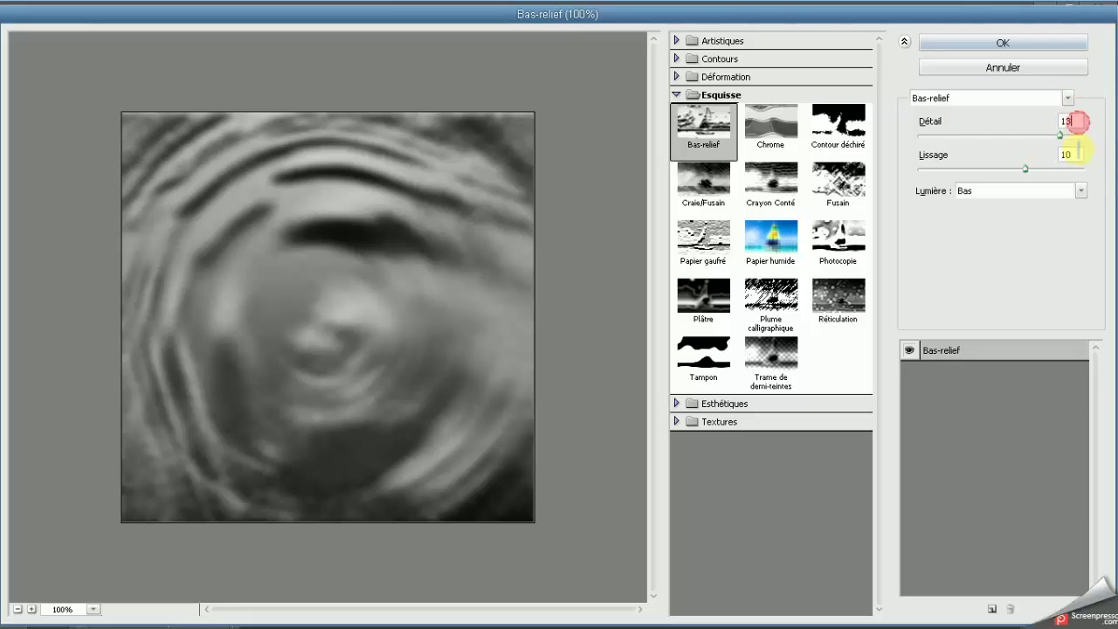
left_click(1002, 45)
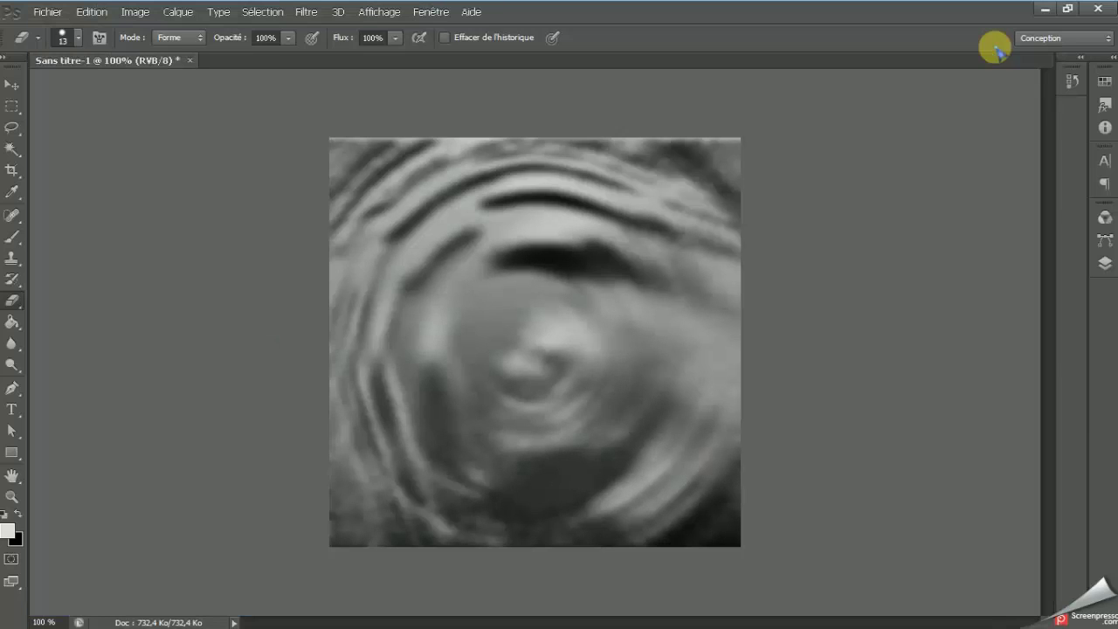
left_click(308, 12)
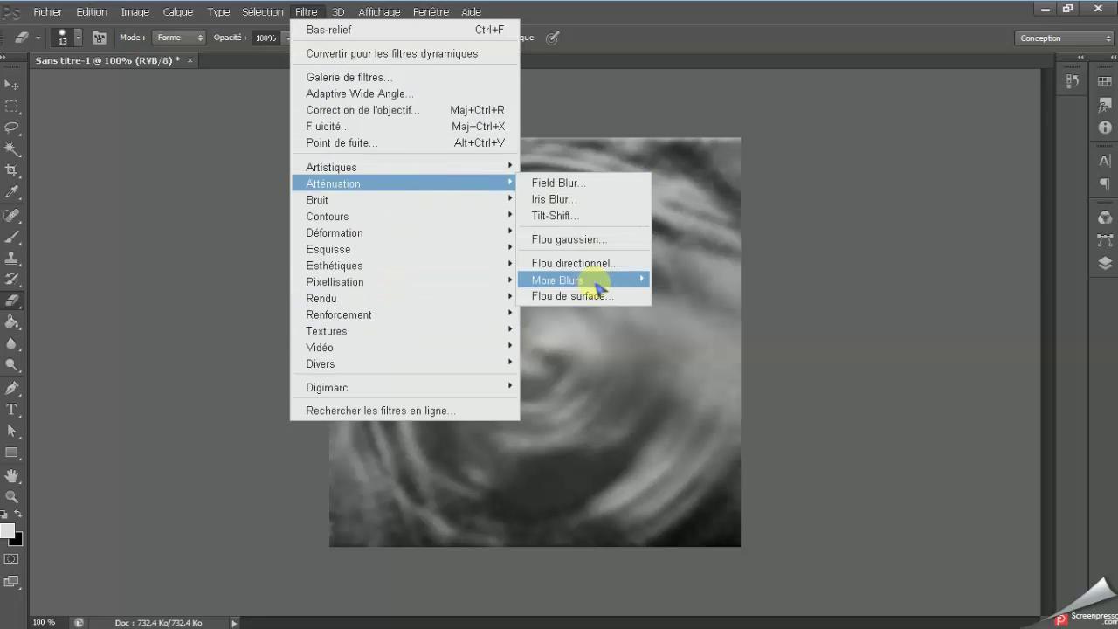
mouse_move(577, 279)
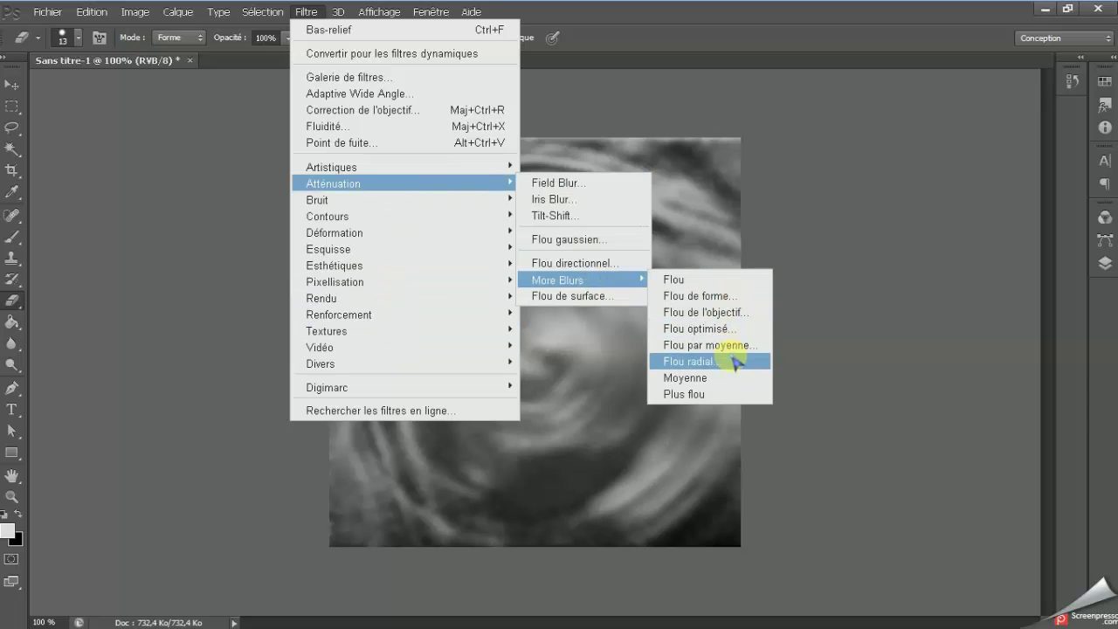
- Reapply the Flou radial, then add the Chrome filter with Détail 10 and Lissage 5
left_click(713, 365)
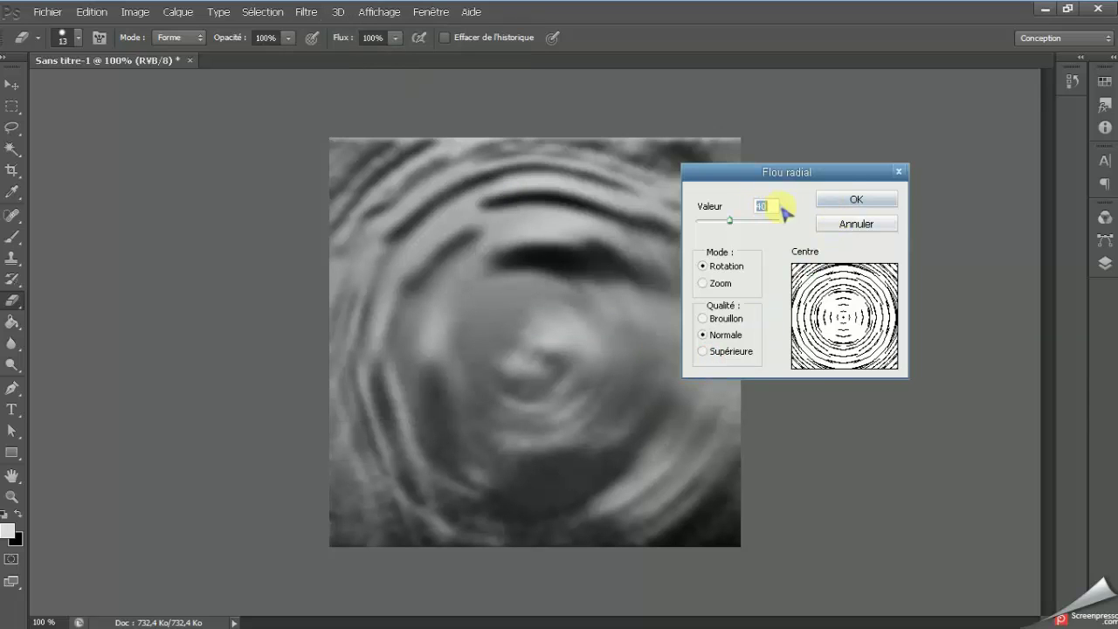
left_click(870, 205)
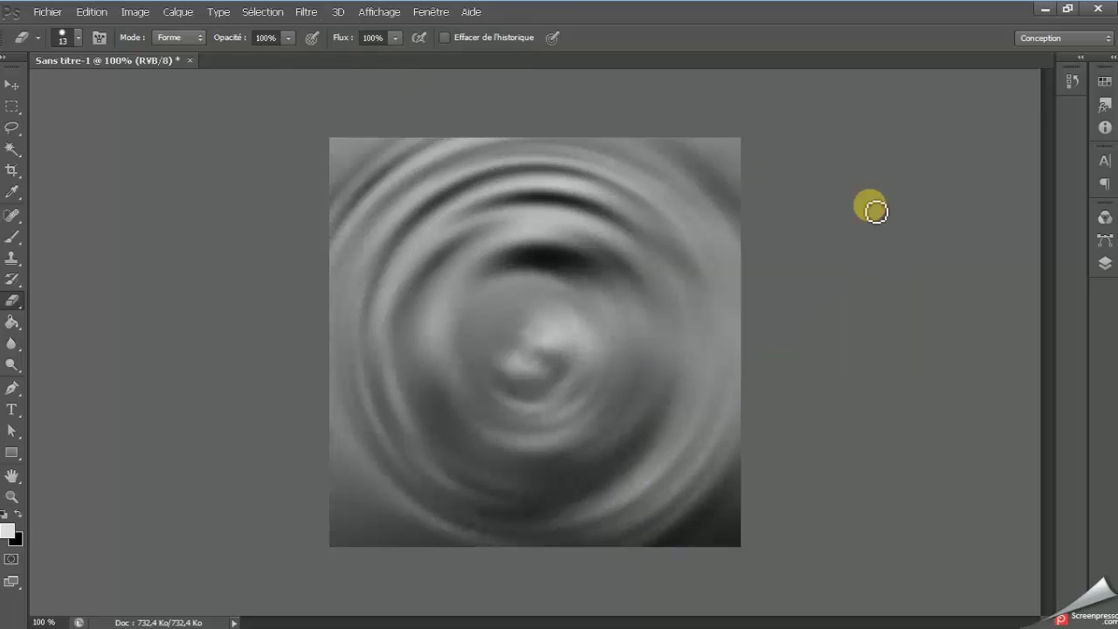
left_click(308, 13)
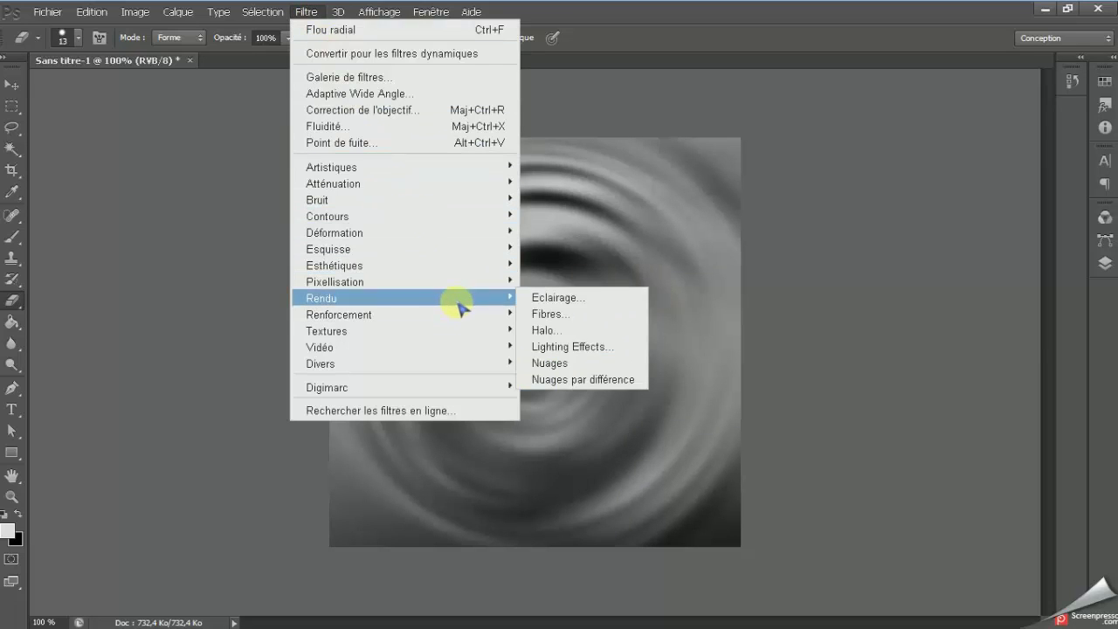
mouse_move(349, 249)
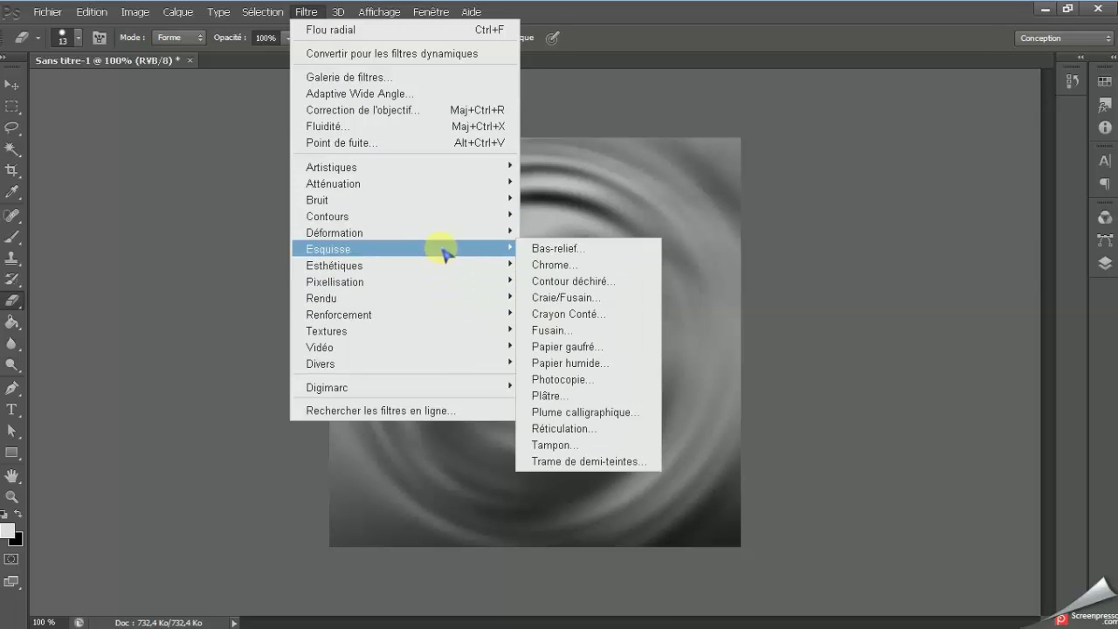
left_click(603, 264)
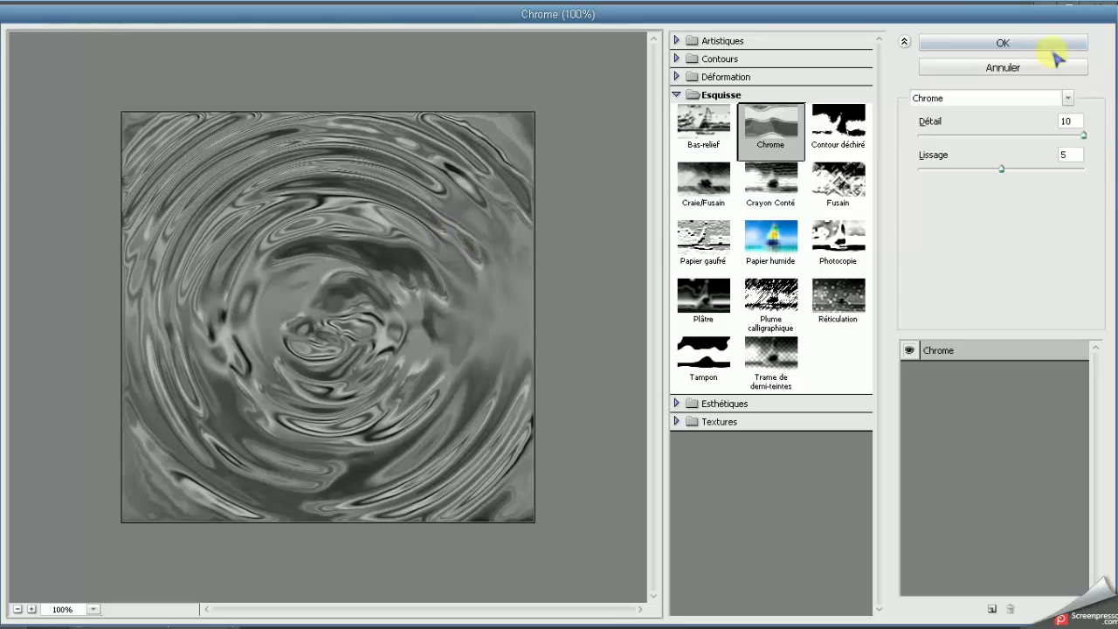
left_click(1080, 122)
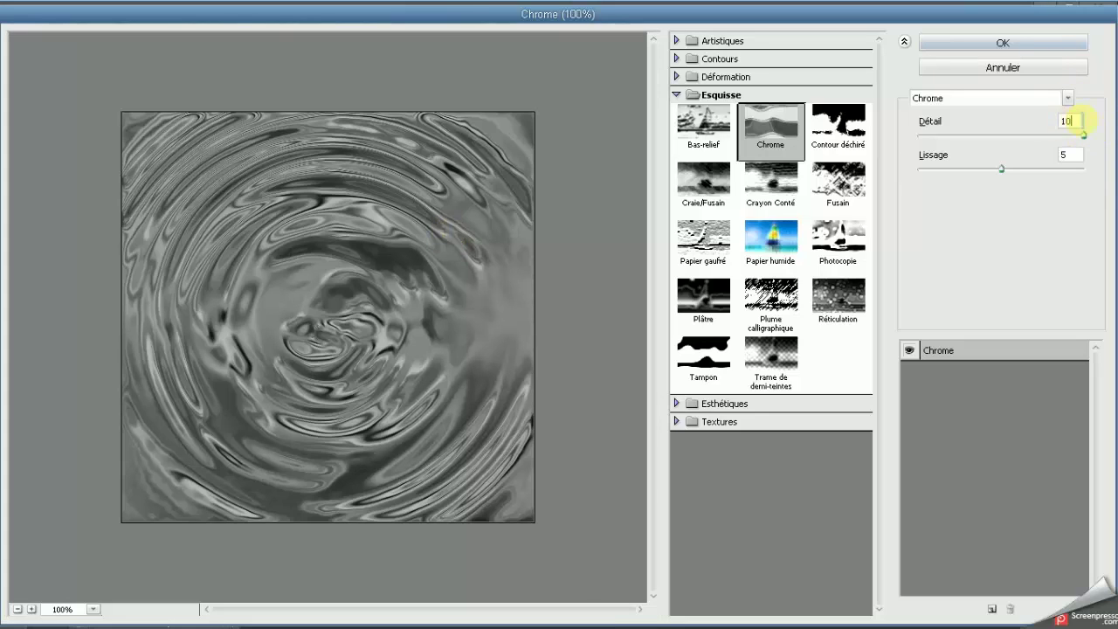
left_click(1014, 43)
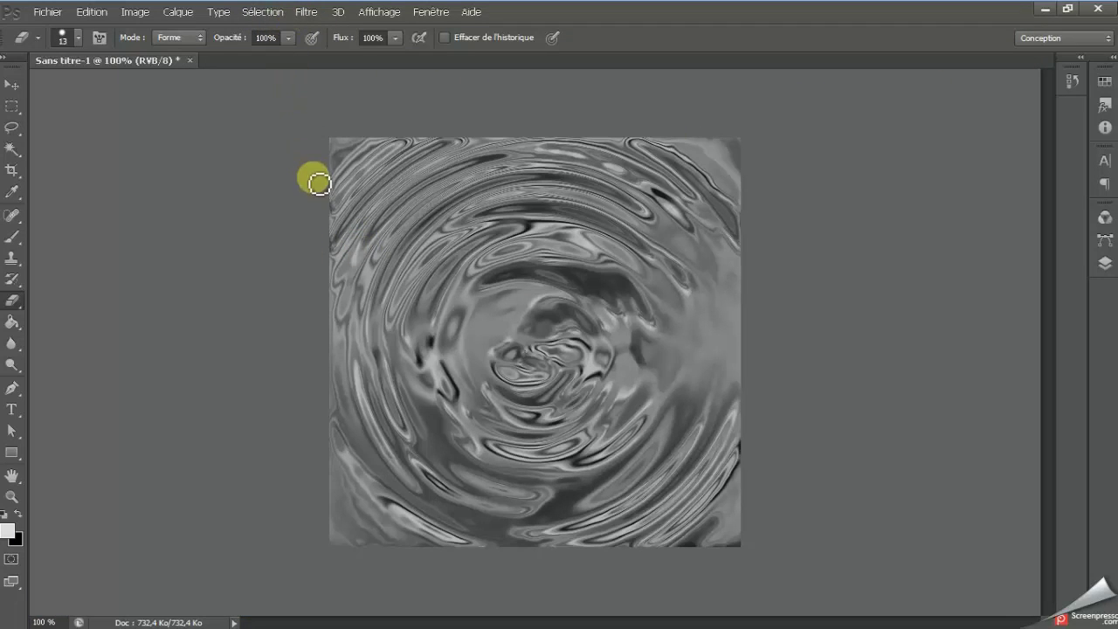
- Colorize with Teinte/Saturation using Redéfinir: Teinte 190, Saturation 40, Luminosité 0
key("ctrl+u")
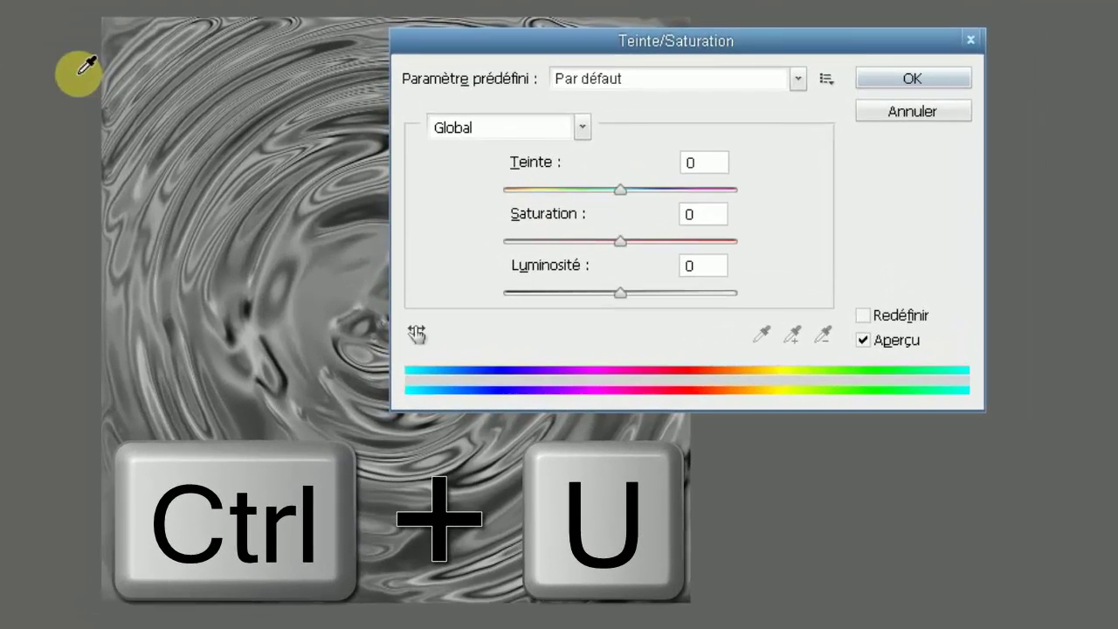
left_click(863, 315)
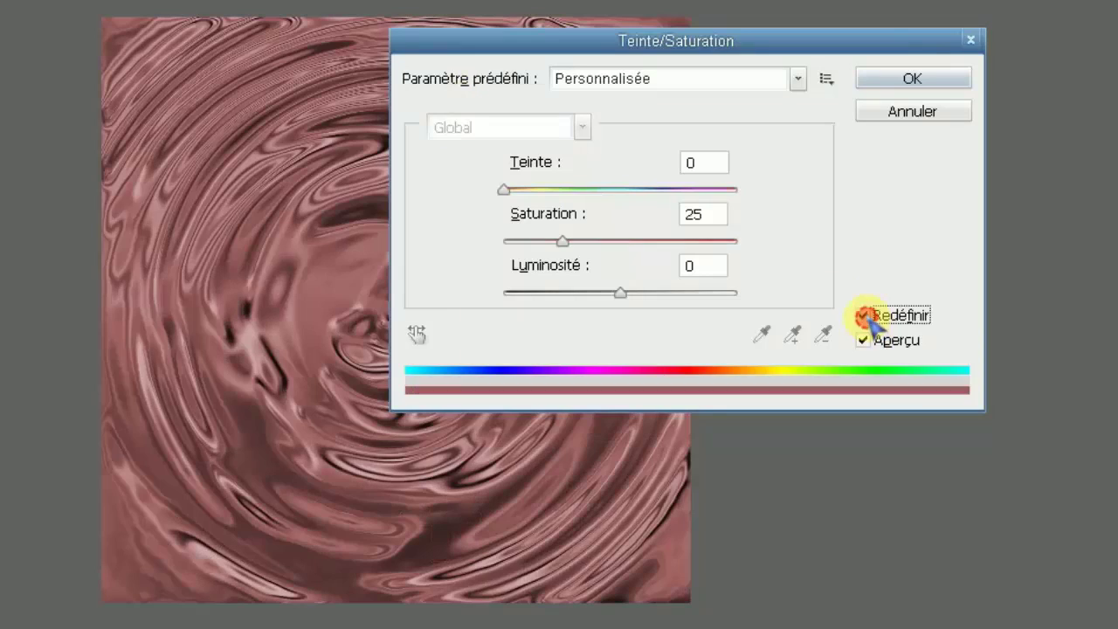
left_click(863, 316)
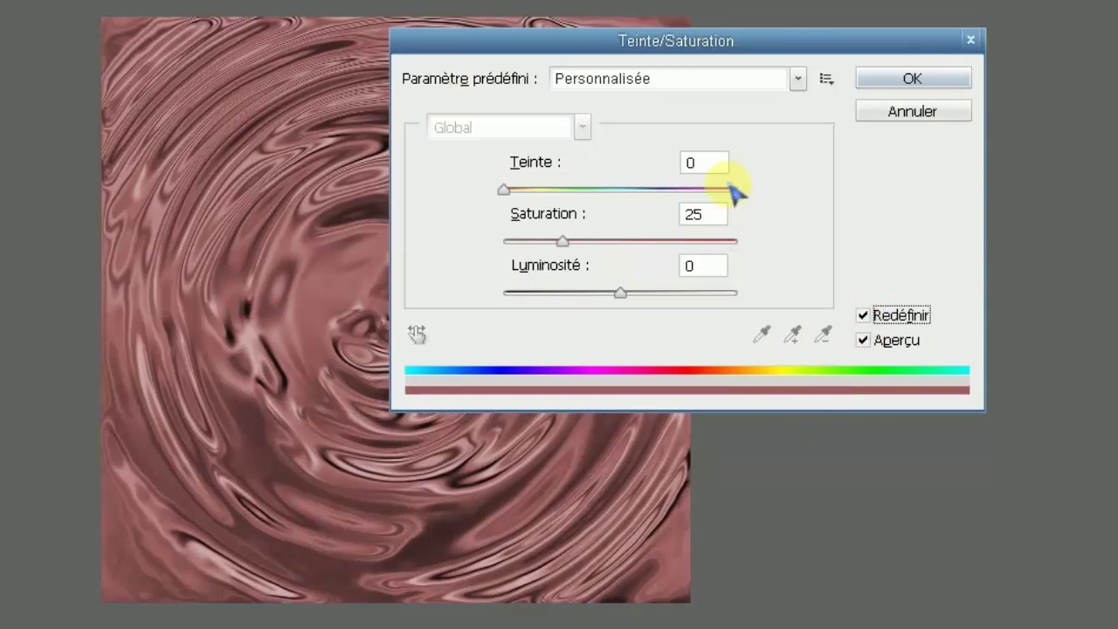
left_click(691, 162)
type("90")
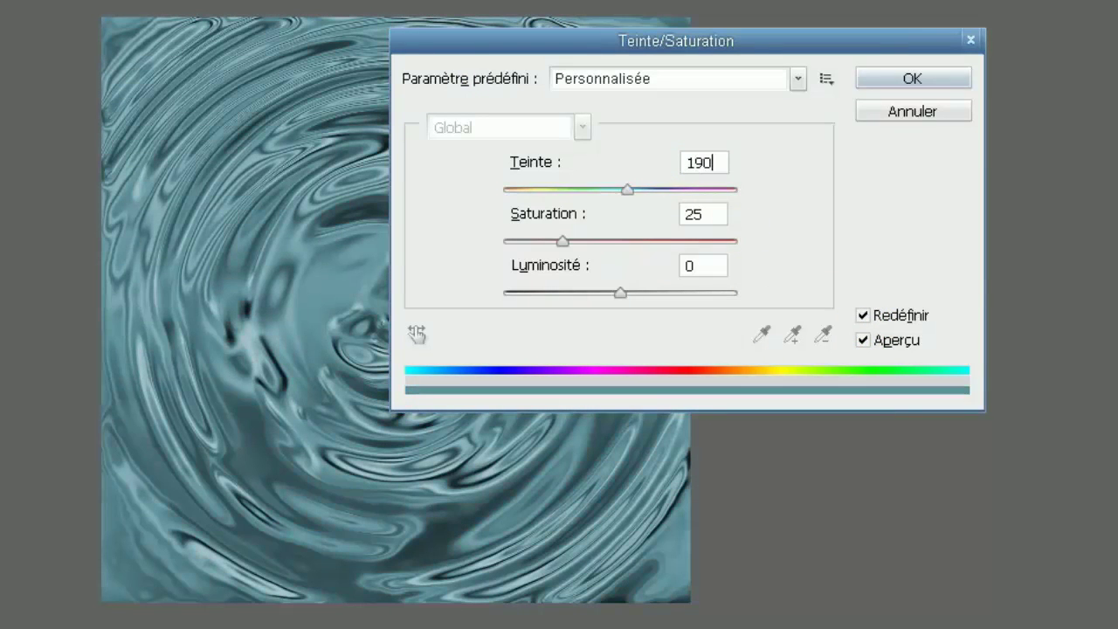
left_click(708, 214)
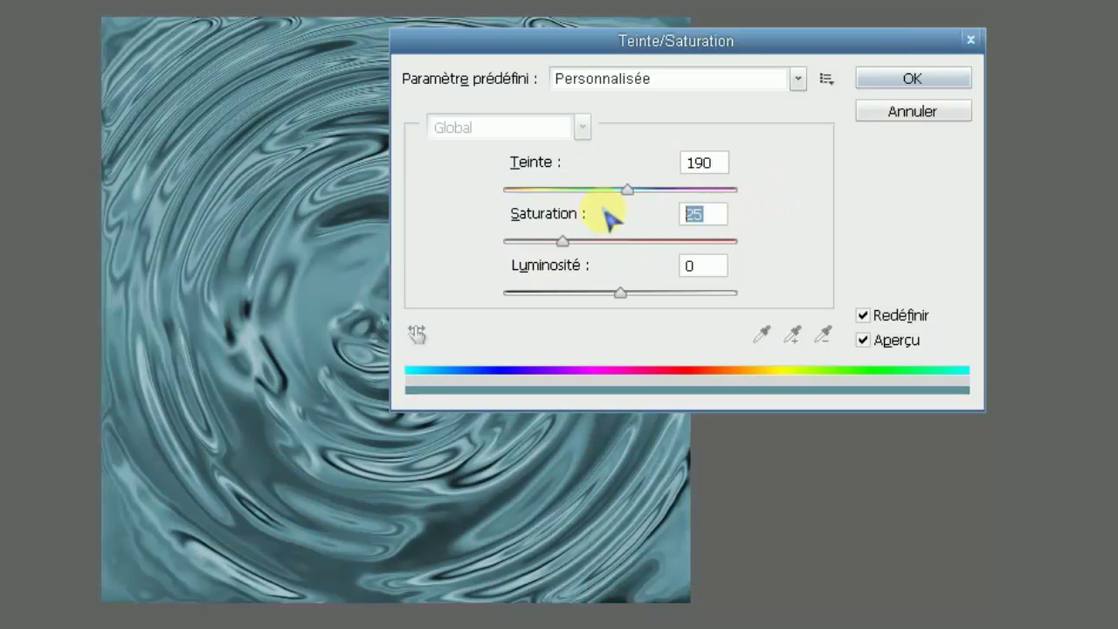
type("40")
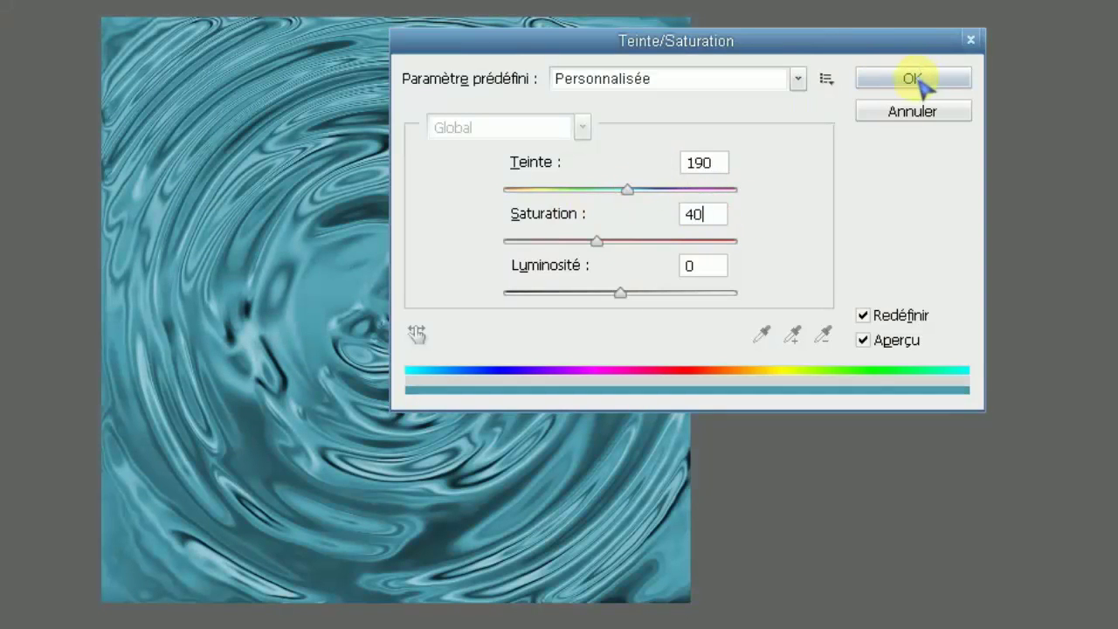
left_click(911, 78)
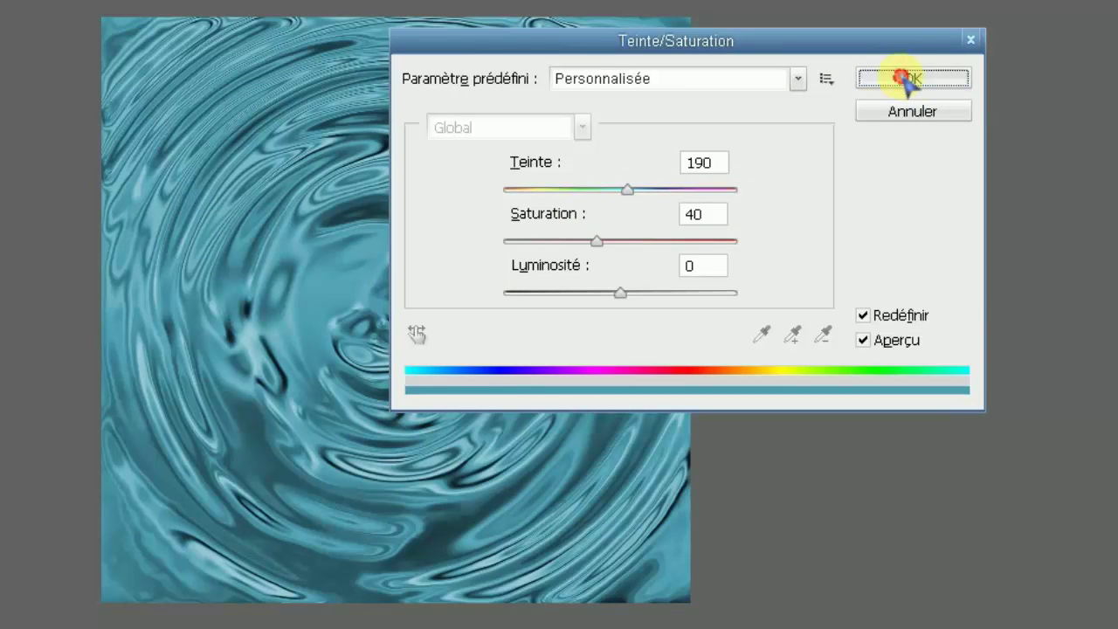